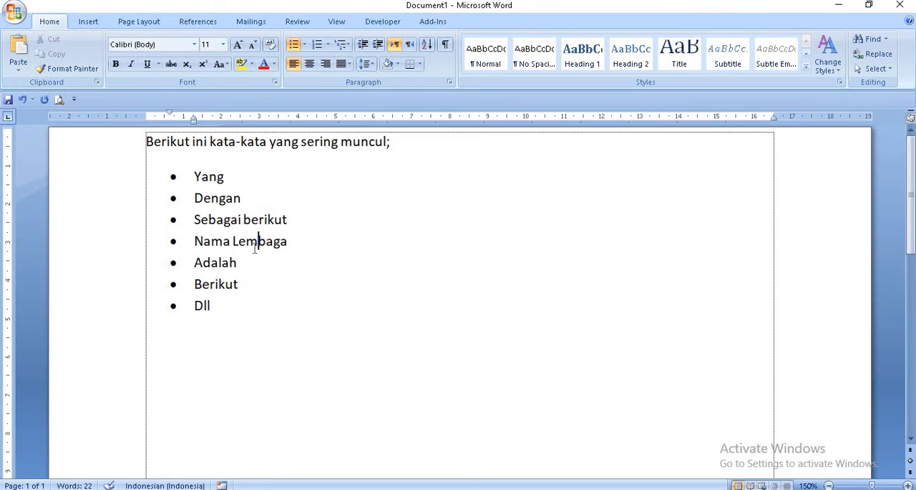
click(226, 285)
click(209, 307)
drag(219, 306, 197, 176)
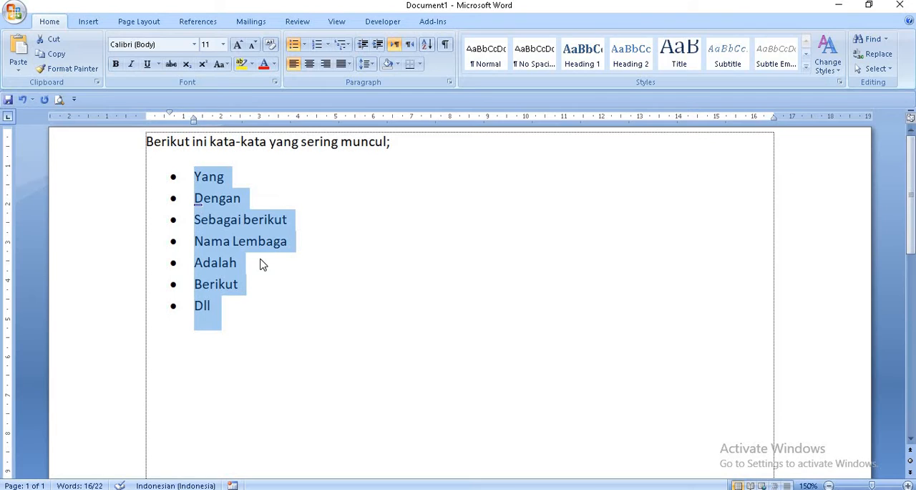
click(261, 294)
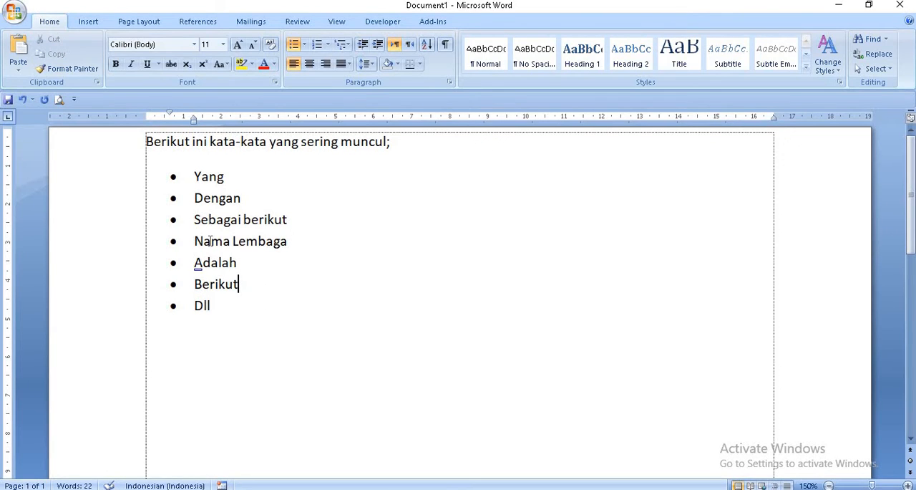
Step: Open the AutoCorrect options from the program's proofing settings and move the dialog clear of the document text
click(13, 11)
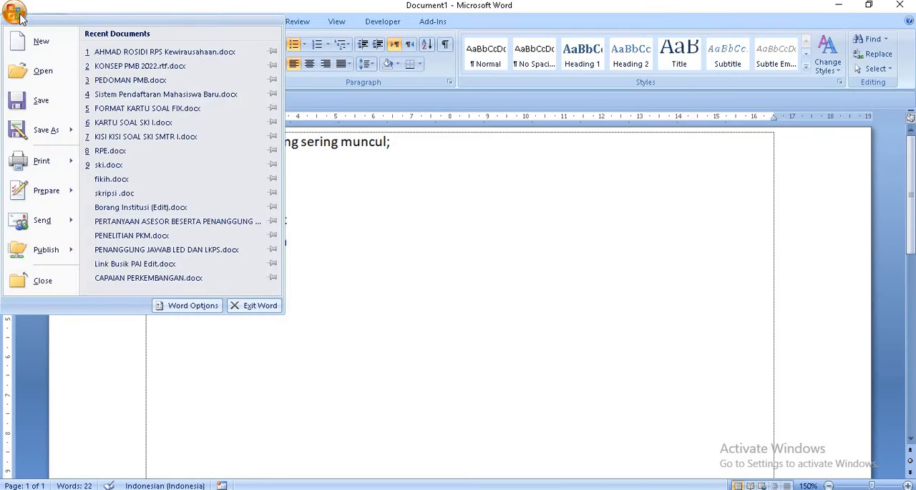
click(187, 305)
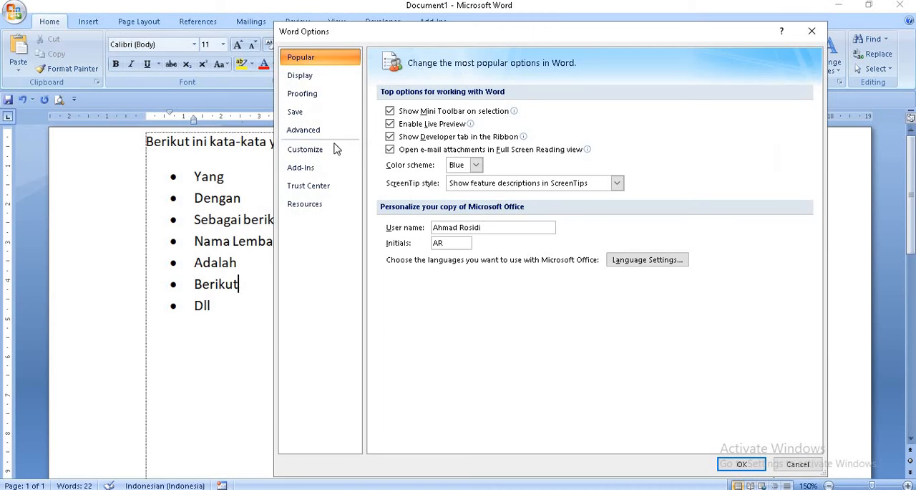
click(302, 93)
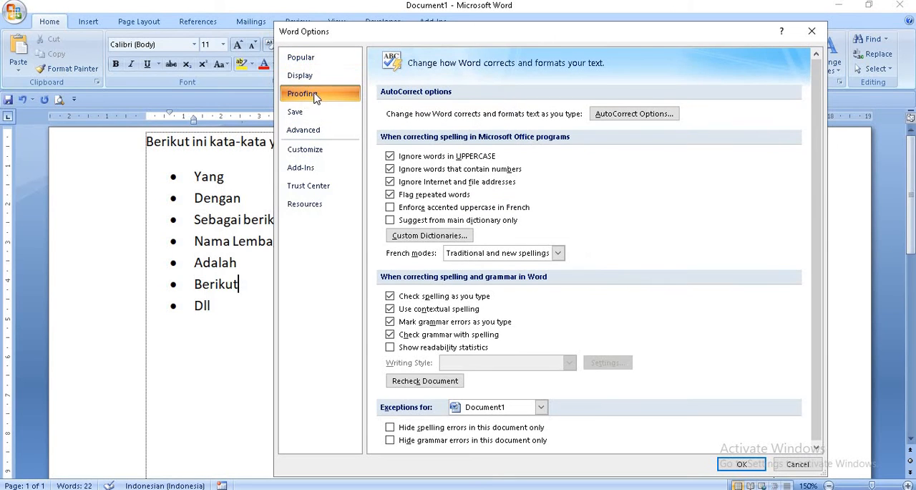
click(639, 115)
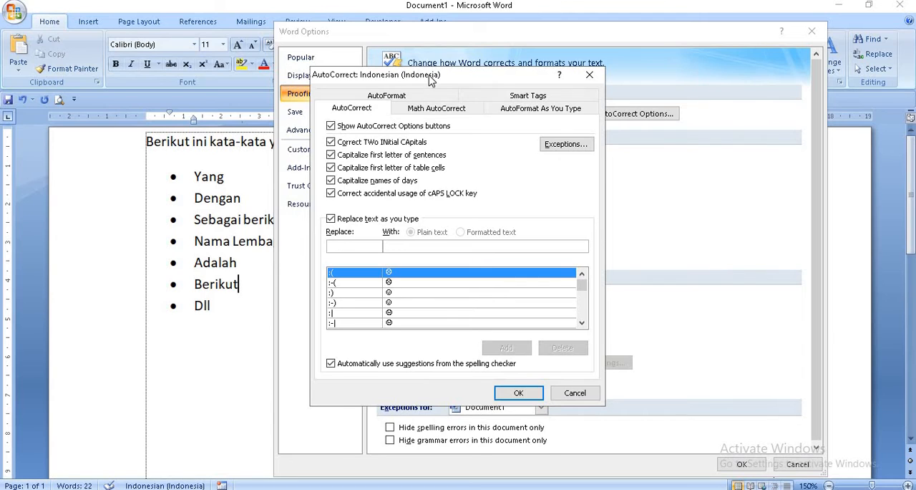
drag(430, 80, 486, 82)
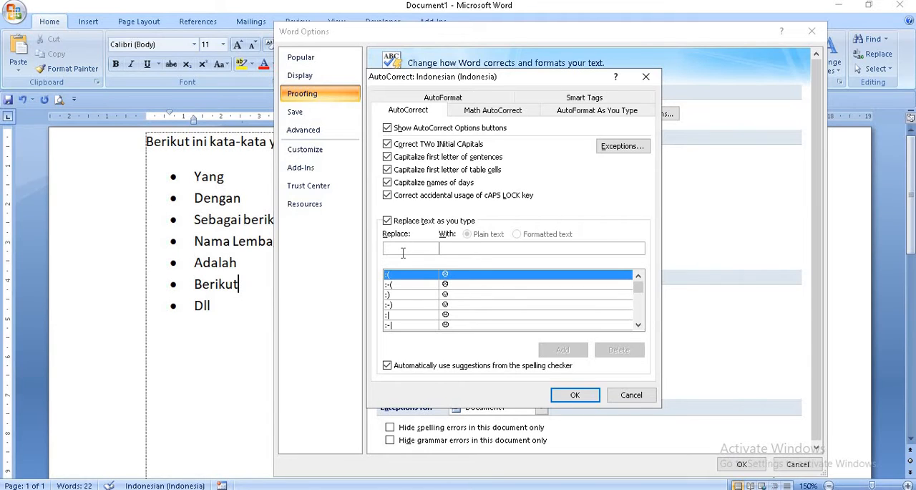
Step: Add an AutoCorrect entry that replaces "y" with "yang"
text(y)
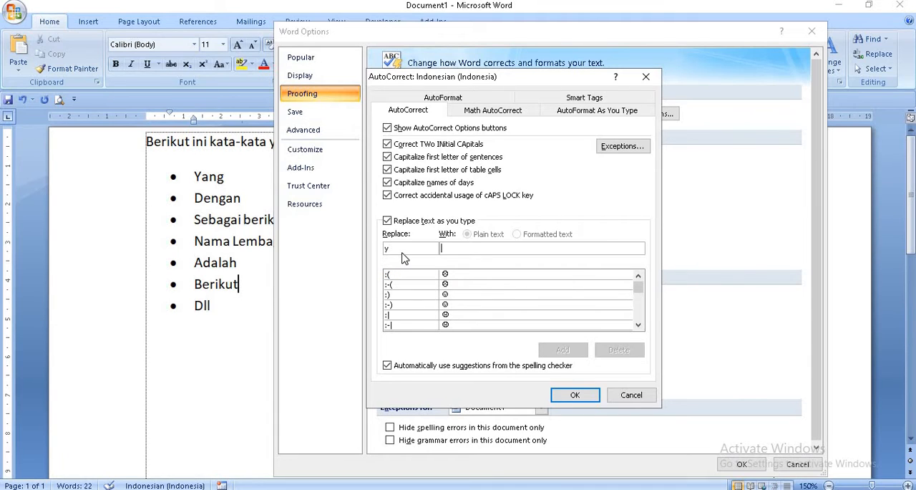
text(yang)
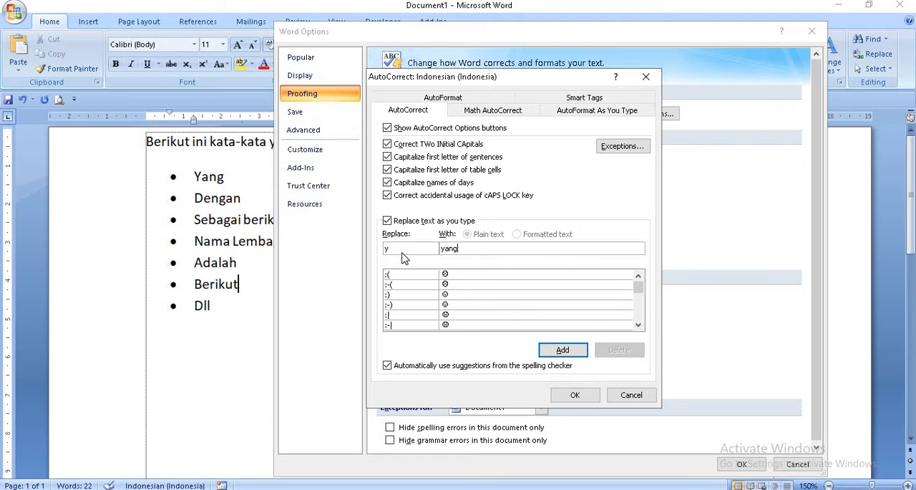
click(558, 349)
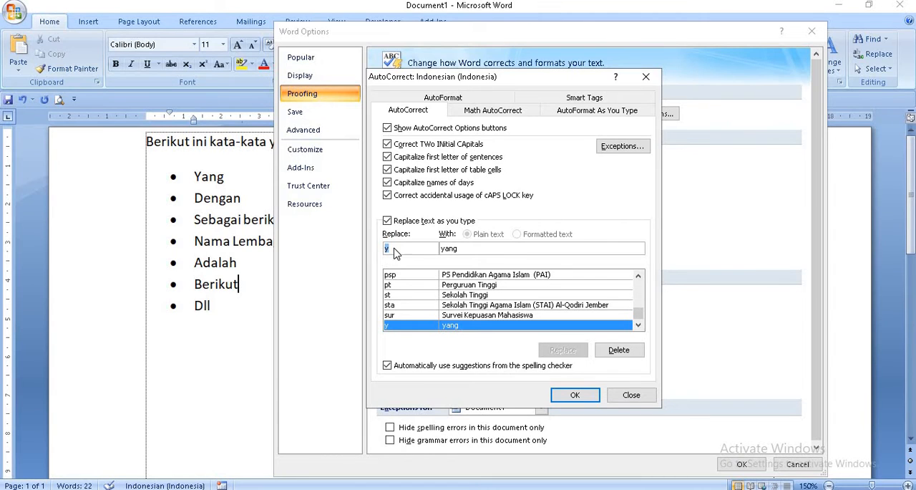
Step: Add an AutoCorrect entry that replaces "dg" with "dengan"
text(dg)
key(Tab)
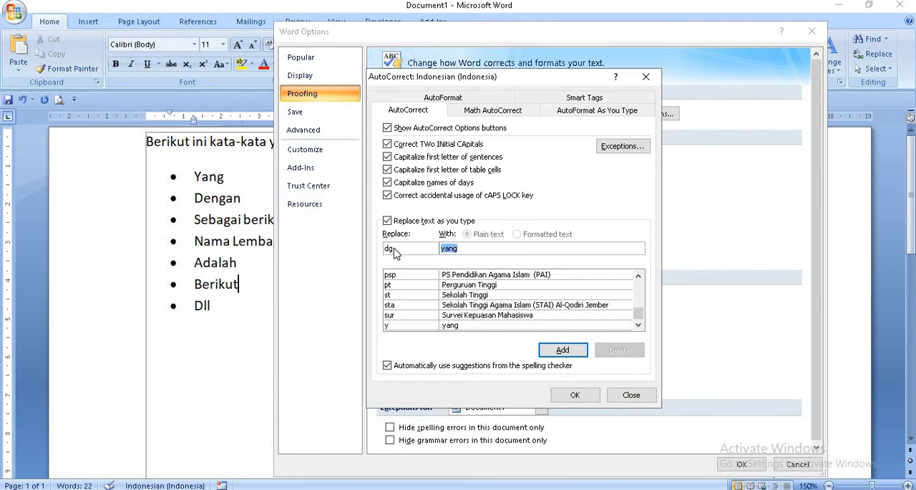
text(denga)
click(566, 352)
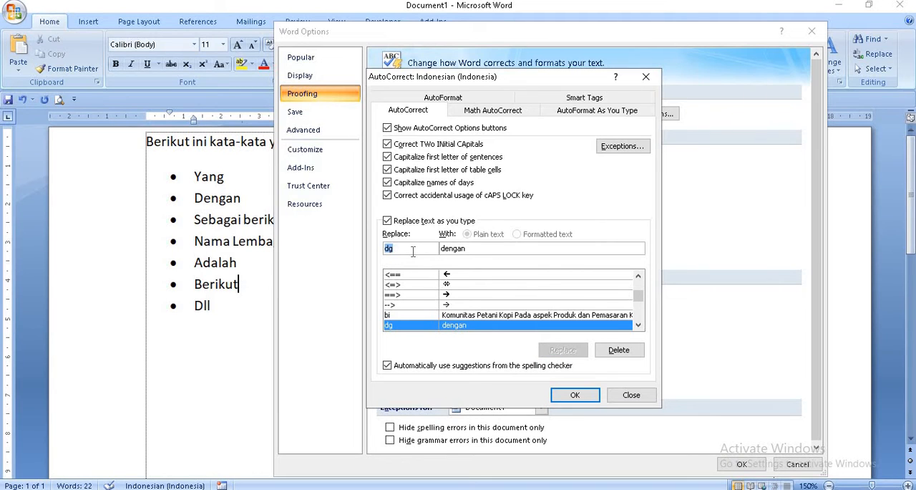
Step: Add an AutoCorrect entry that replaces "sbb" with "Sebagai Berikut;"
text(sbb)
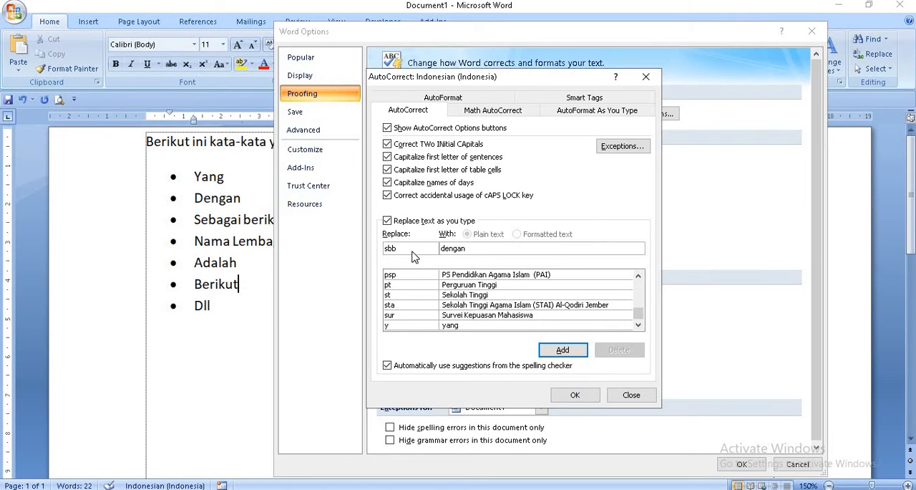
key(Tab)
text(Sebag)
click(563, 349)
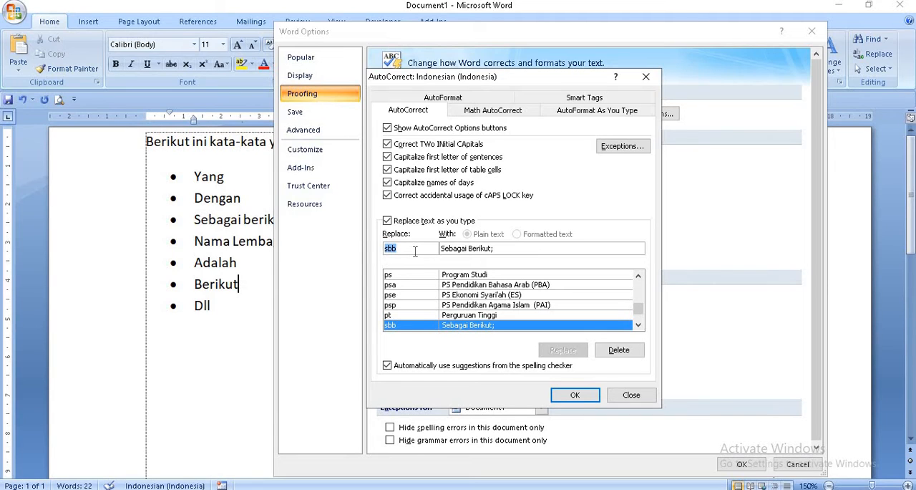
Step: Add an AutoCorrect entry that replaces "ss" with "Sumbersalak Salak Cofffee"
text(ss)
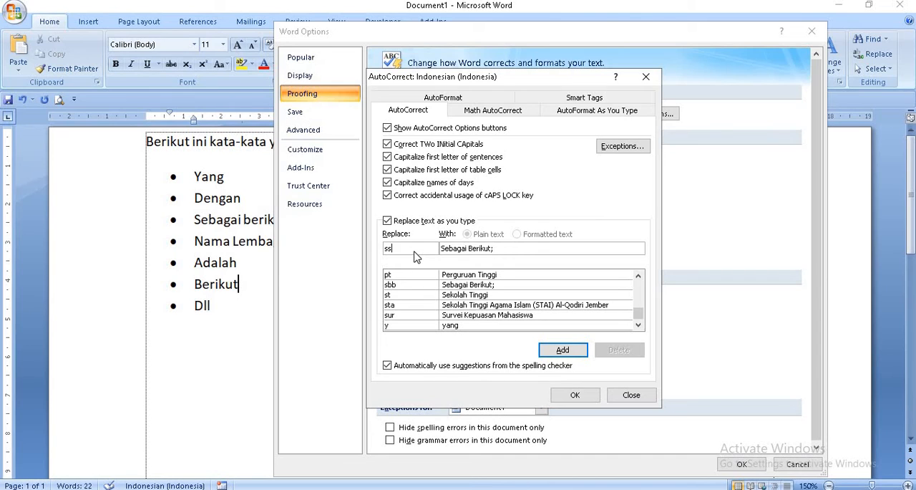
key(Tab)
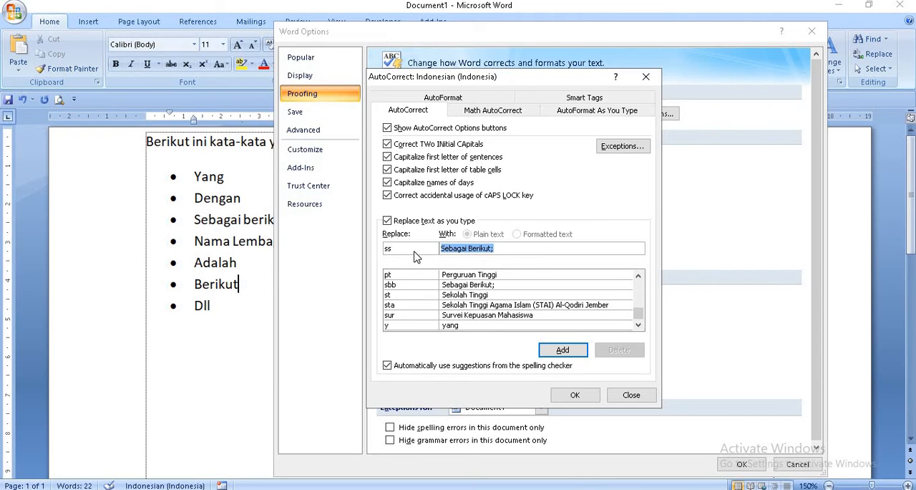
text(Sum)
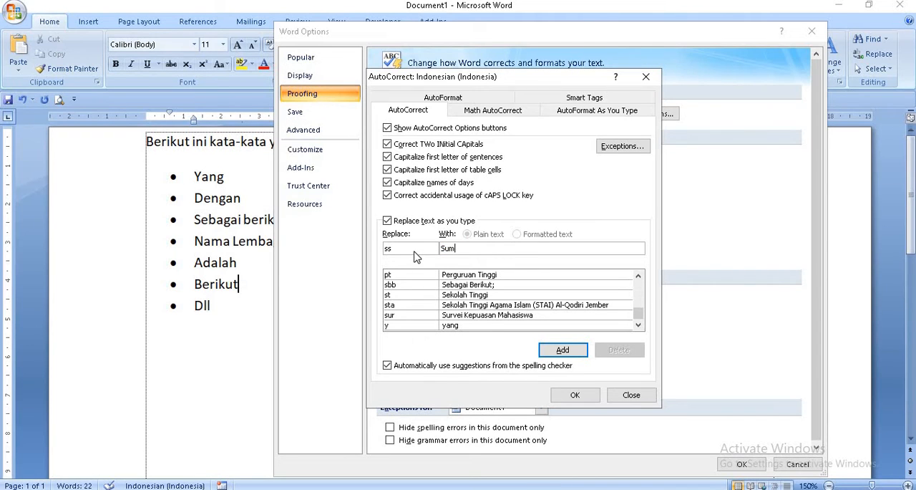
text(bersalak Salak Cofffee)
click(562, 350)
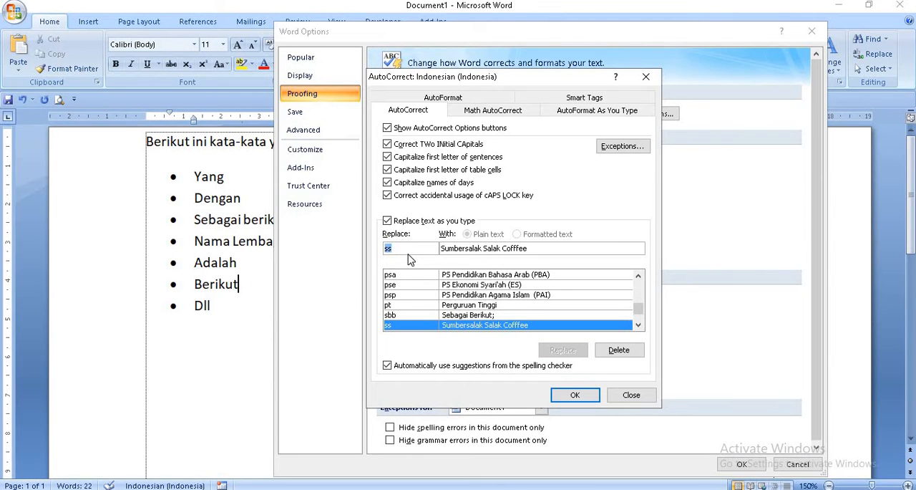
Step: Add an AutoCorrect entry that replaces "dll" with "dan Lain-lain.", accept the AutoCorrect entries and close the options
text(dll)
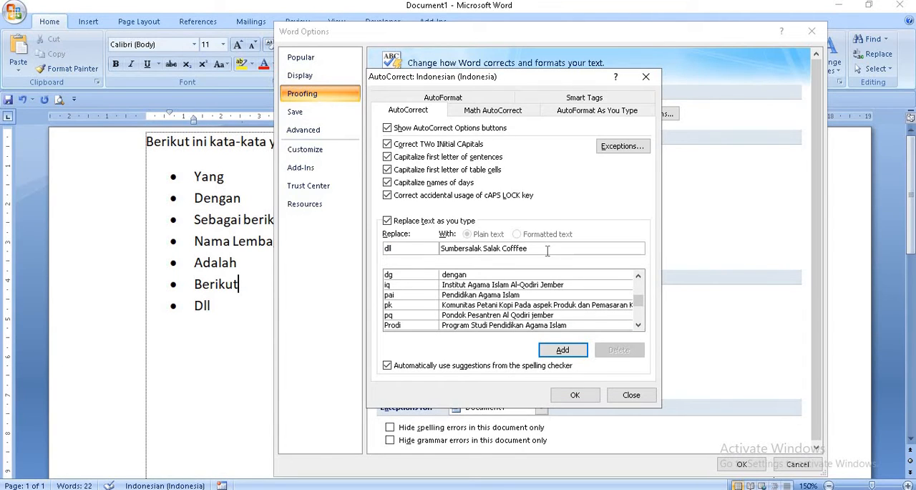
key(Tab)
text(dan)
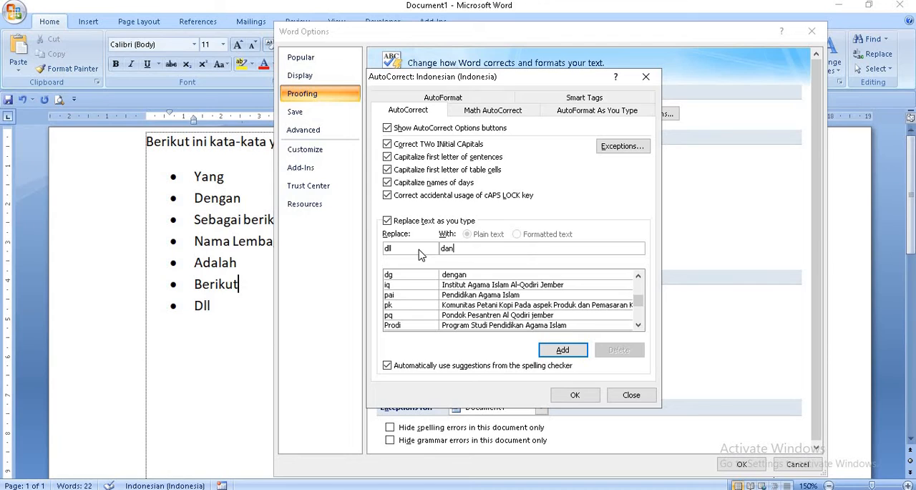
text( Lain-lain.)
click(551, 355)
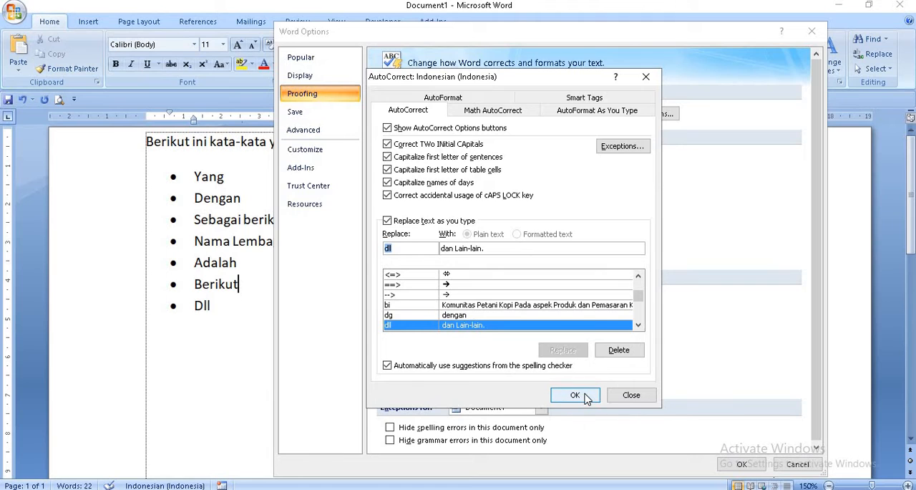
click(584, 397)
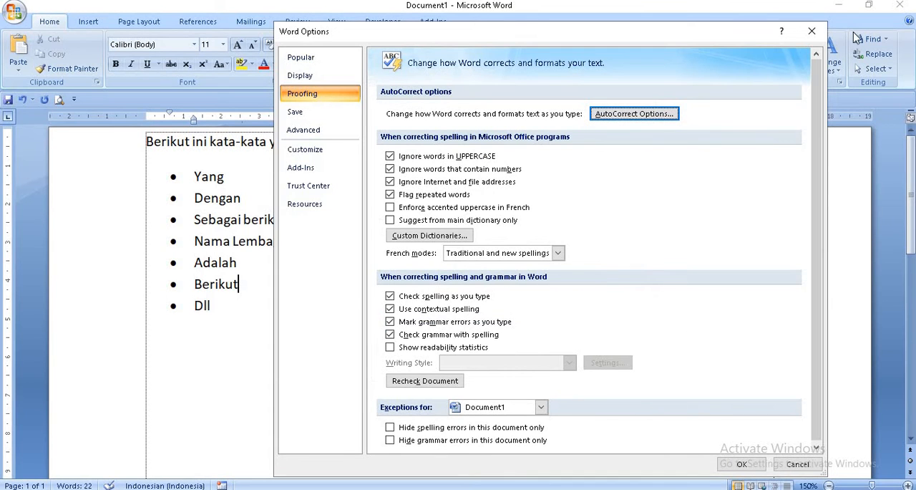
click(813, 31)
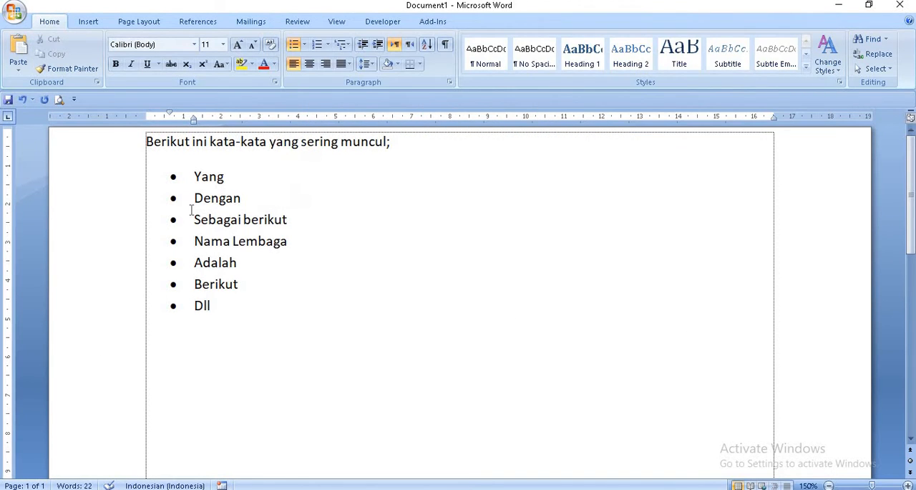
Step: Below the bulleted list, start an unbulleted paragraph reading "Berikut ini kata-kata yang"
click(230, 308)
key(Return)
key(Return)
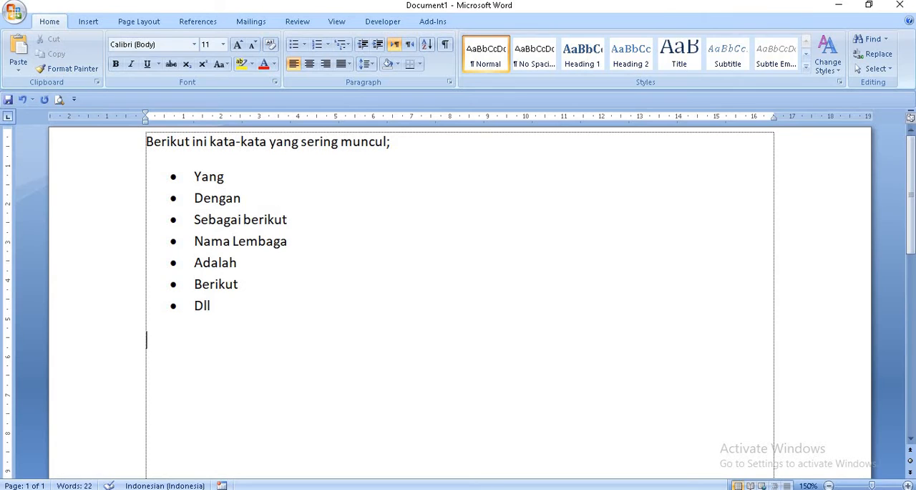
text(berikut )
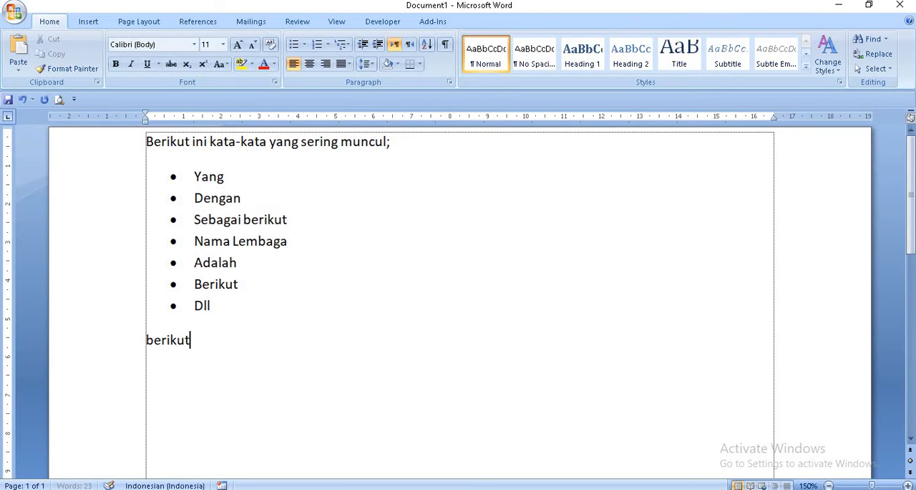
text(ini)
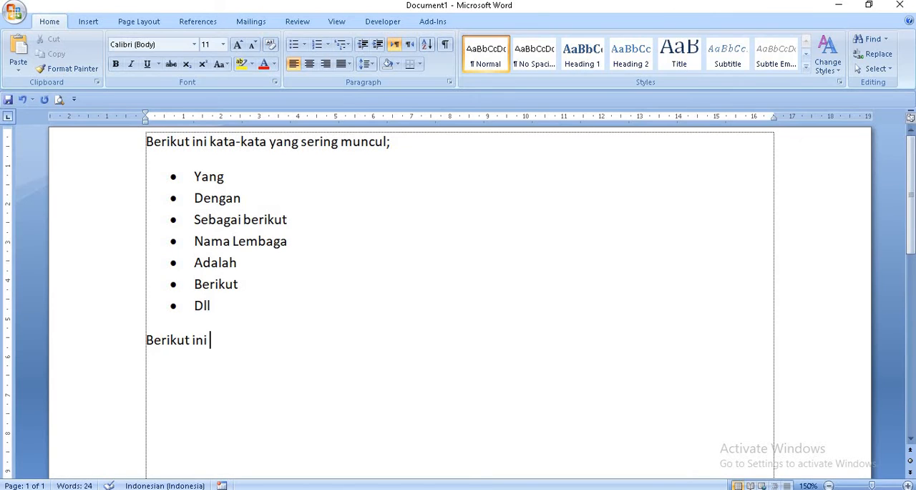
text( kata-k)
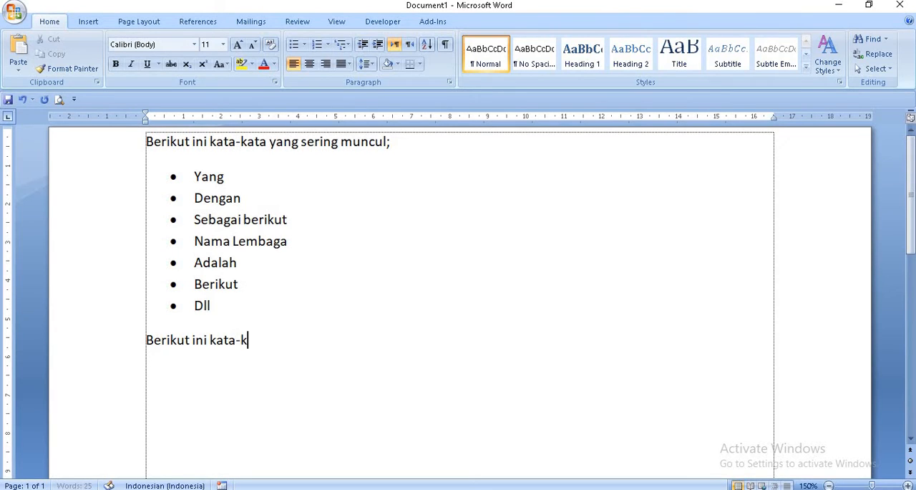
text(ata yang)
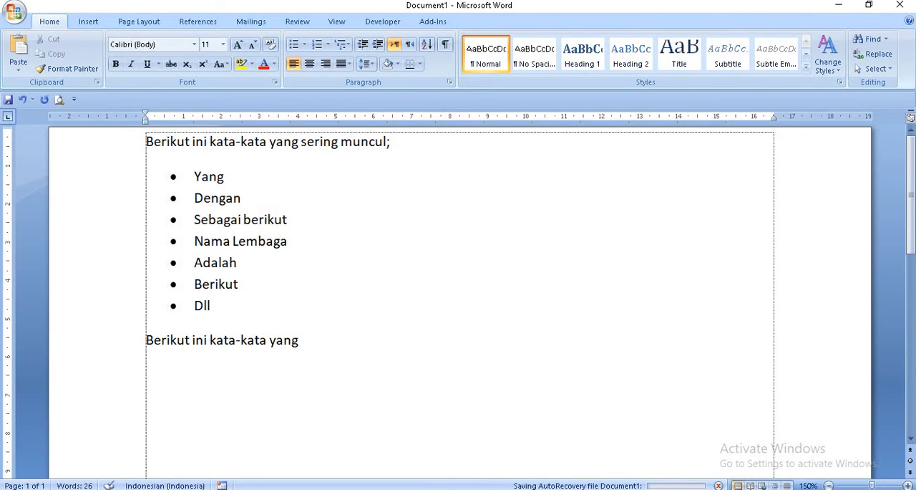
Step: Erase the word "yang" at the end of the new sentence and enter it again
key(BackSpace)
key(BackSpace)
key(BackSpace)
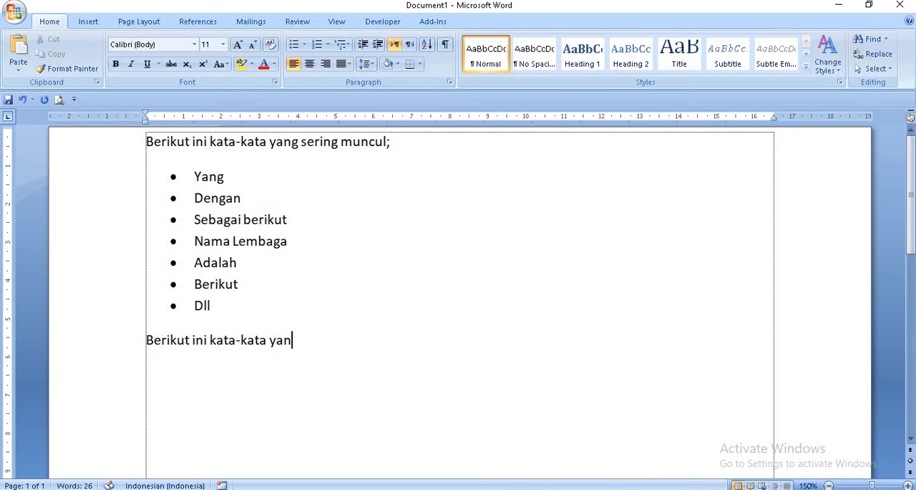
key(BackSpace)
text(yang serin)
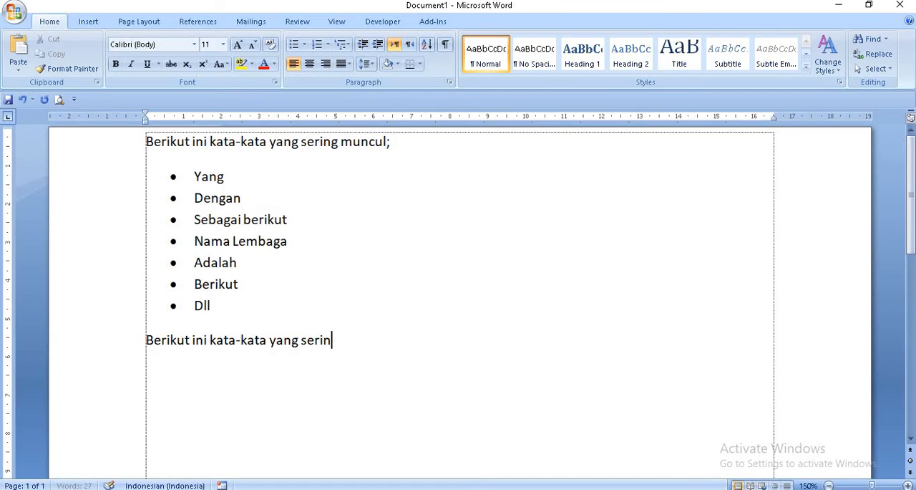
text(g muncul)
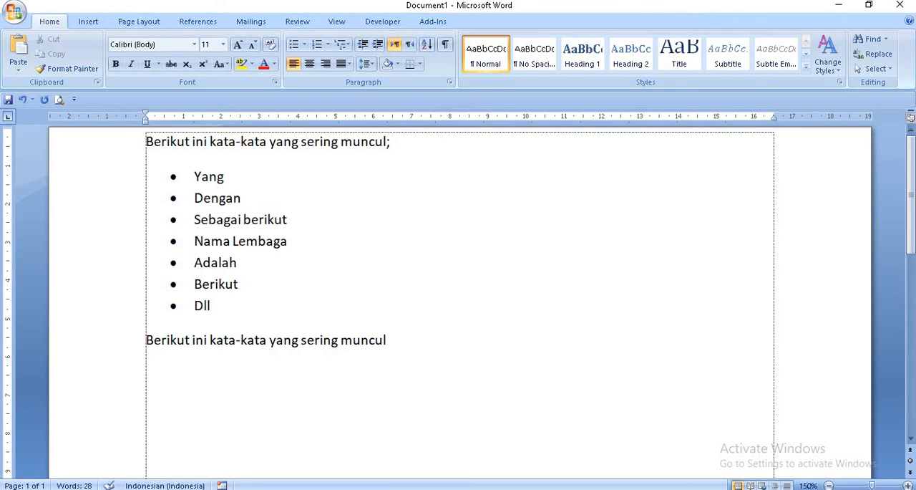
text( sbb)
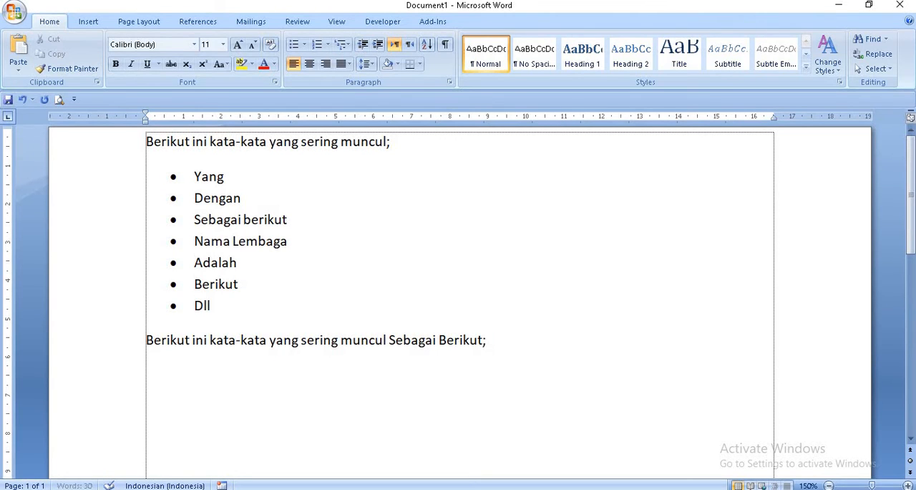
Step: Start a new paragraph with the shortcut dg for "Dengan", followed by the word "dengan" written out in full
key(Return)
text(dg)
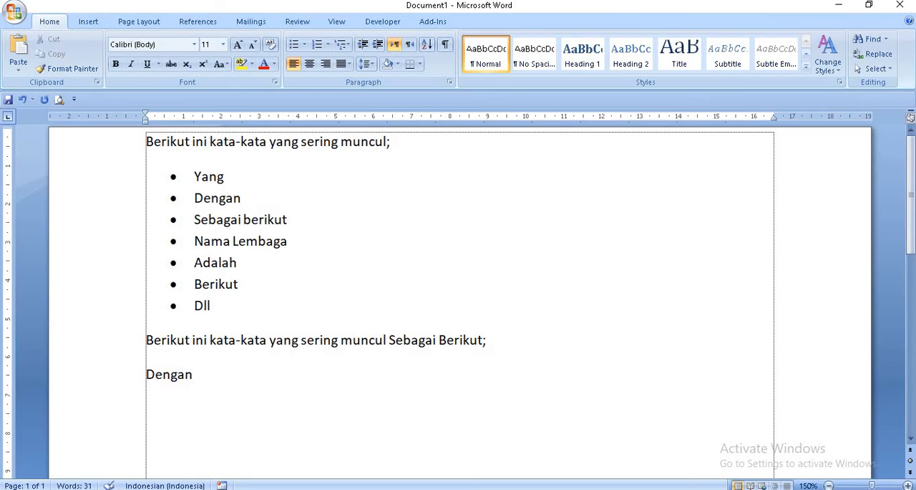
text(dengan a)
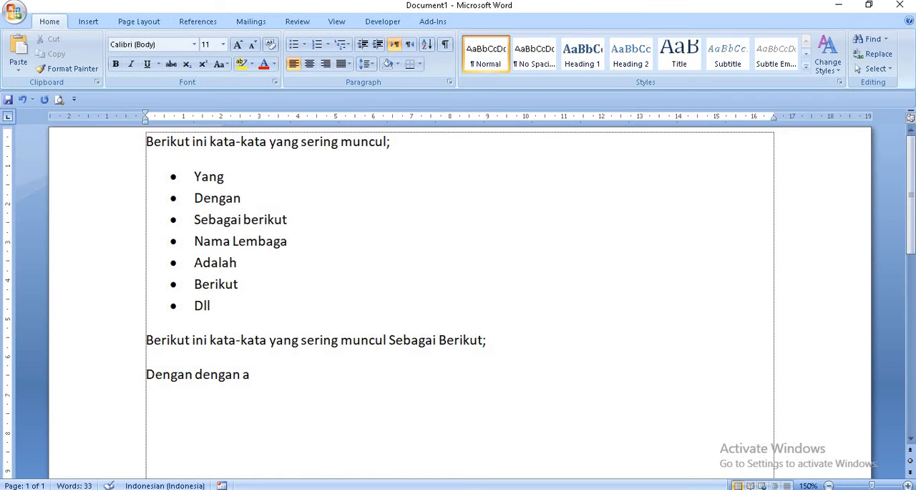
text(d)
key(BackSpace)
key(BackSpace)
text(ad)
key(BackSpace)
key(BackSpace)
Step: Continue the line with "dan lain-lain" written in full, followed by the shortcut dll for "dan Lain-lain."
text(dan lain-lain)
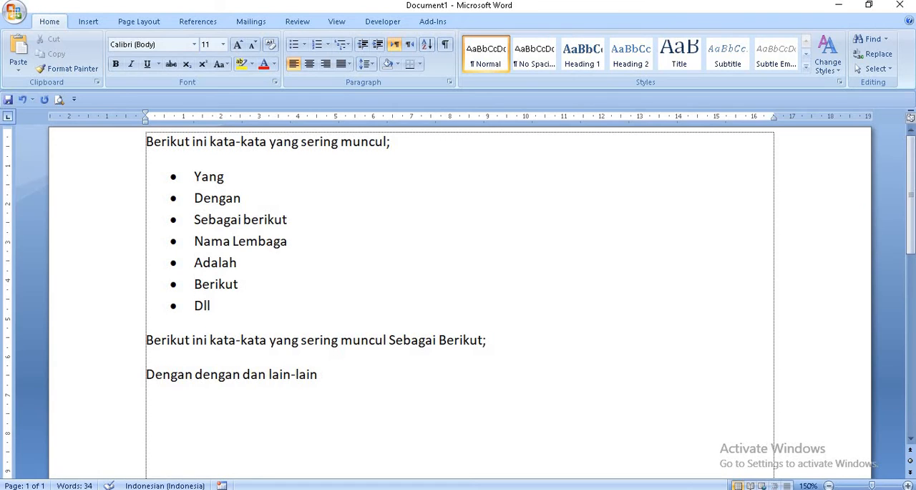
text(dl)
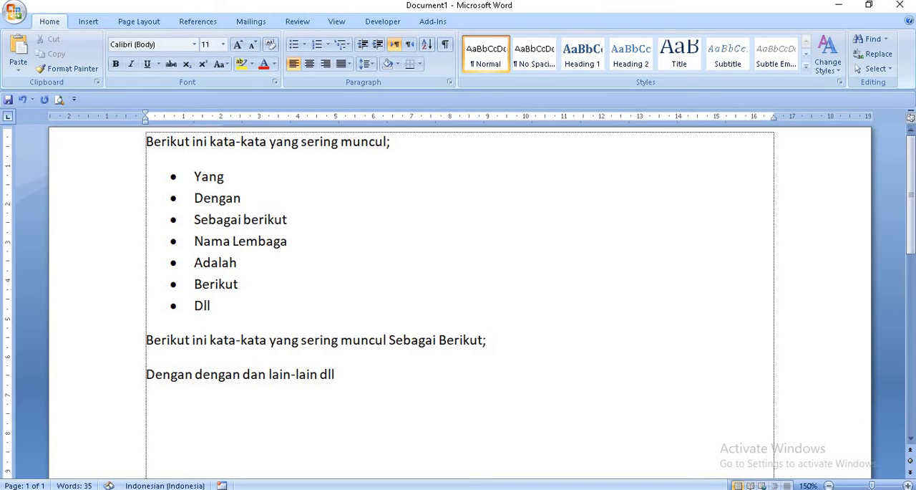
text(l)
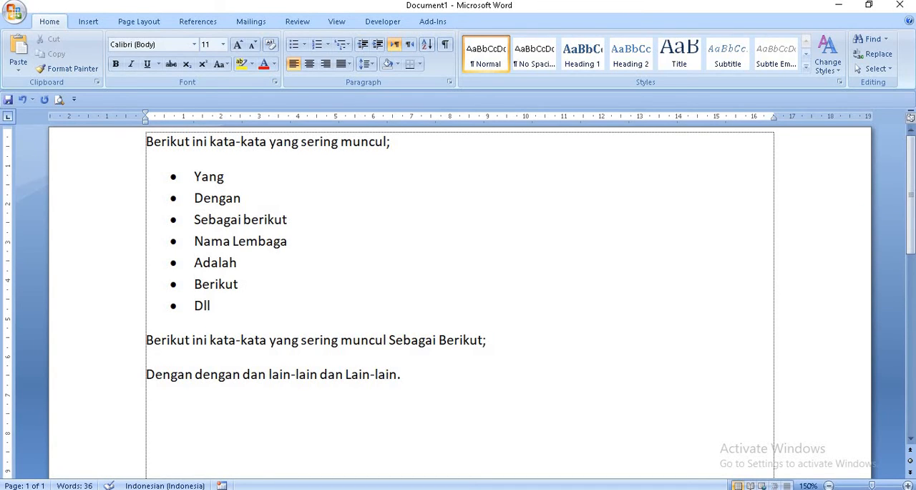
Step: In a new paragraph, enter the shortcuts ss for "Sumbersalak Salak Cofffee" and iq for "Institut Agama Islam Al-Qodiri Jember"
key(Return)
text(ss)
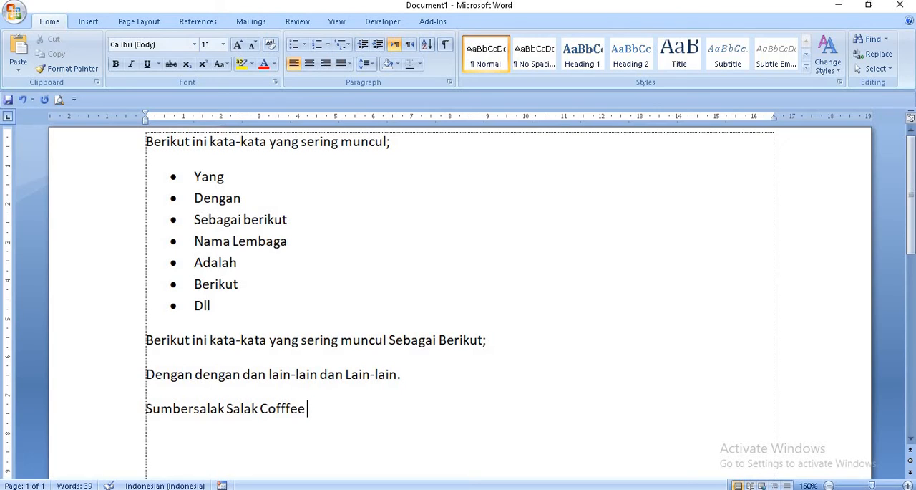
text(iq)
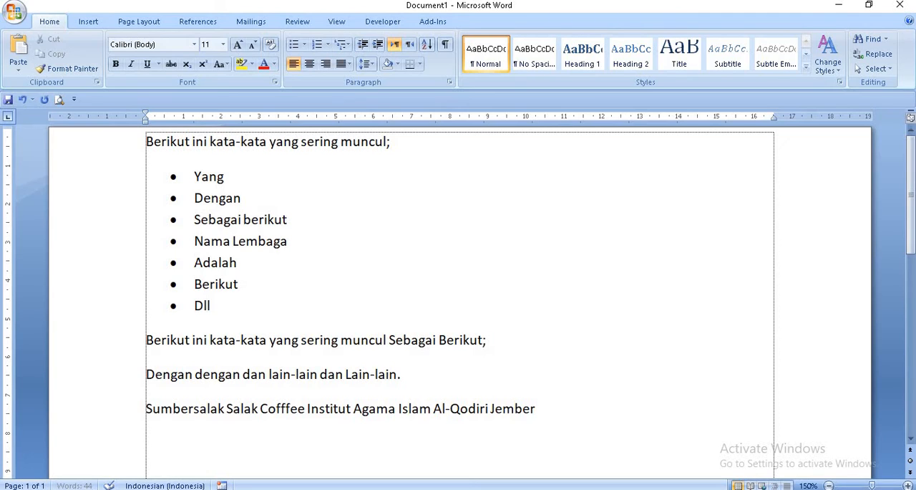
Step: In a new paragraph, enter the shortcut pai for "Pendidikan Agama Islam", the phrase "pendidikan agama islam" in full, and pai again
key(Return)
text(pai)
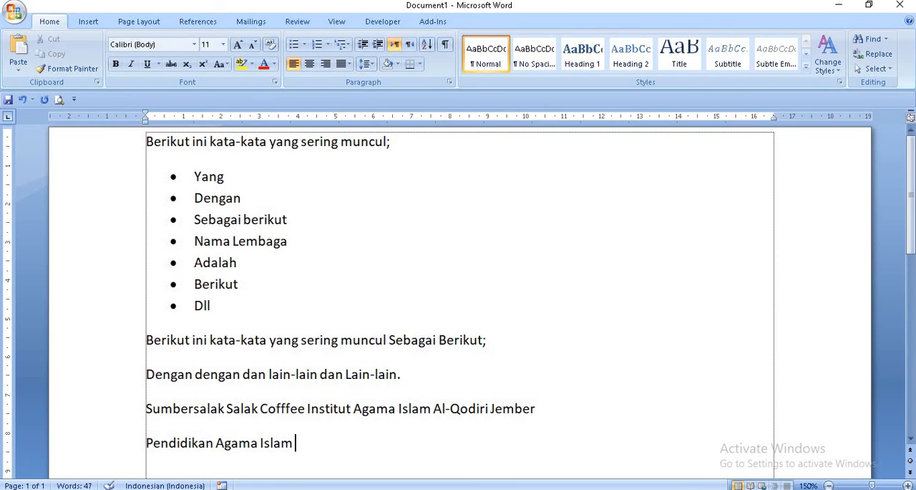
text(pendidi)
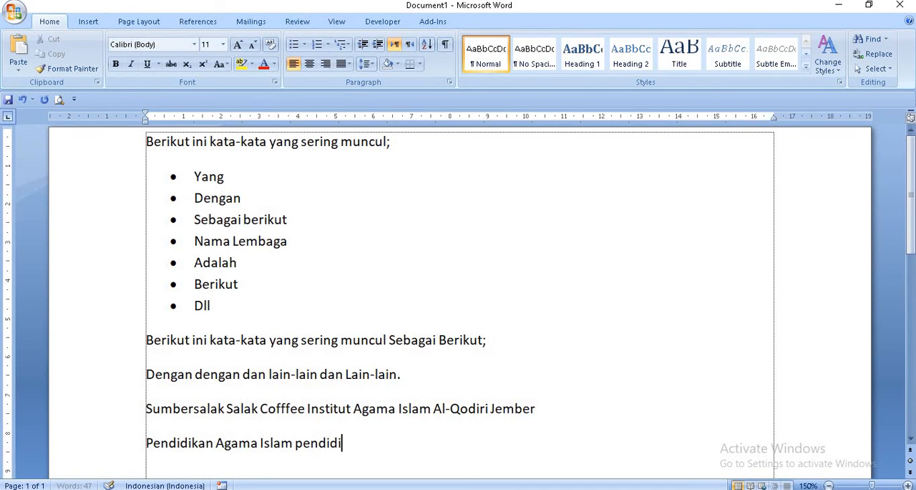
text(kan agama is)
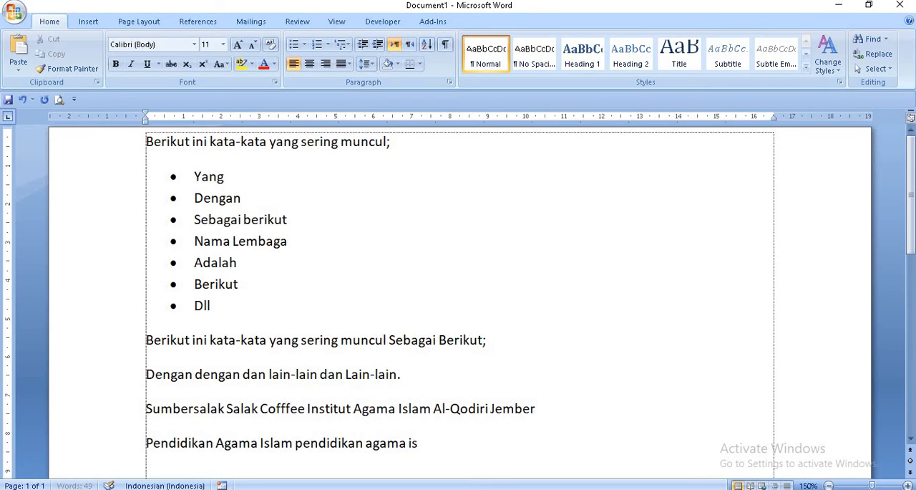
text(lam pai)
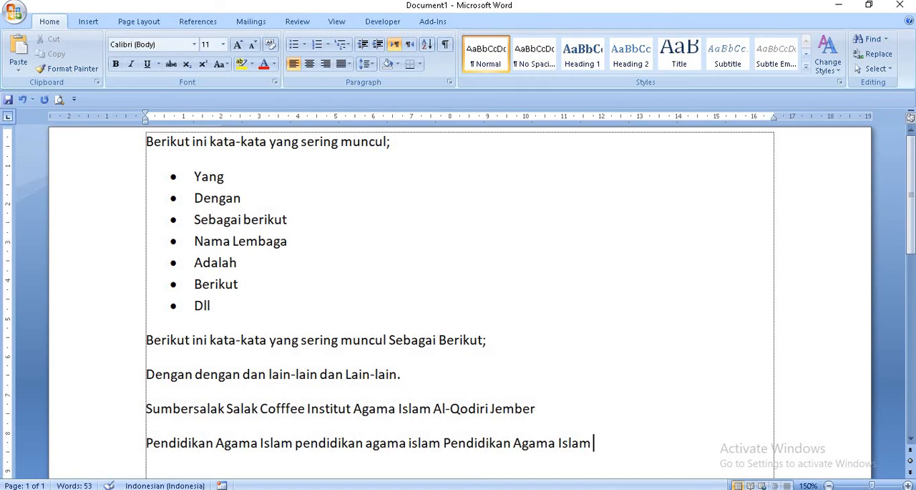
Step: In a new paragraph, try the shortcut pba, erase it and enter the shortcut ps for "Program Studi" instead
key(Return)
text(pba)
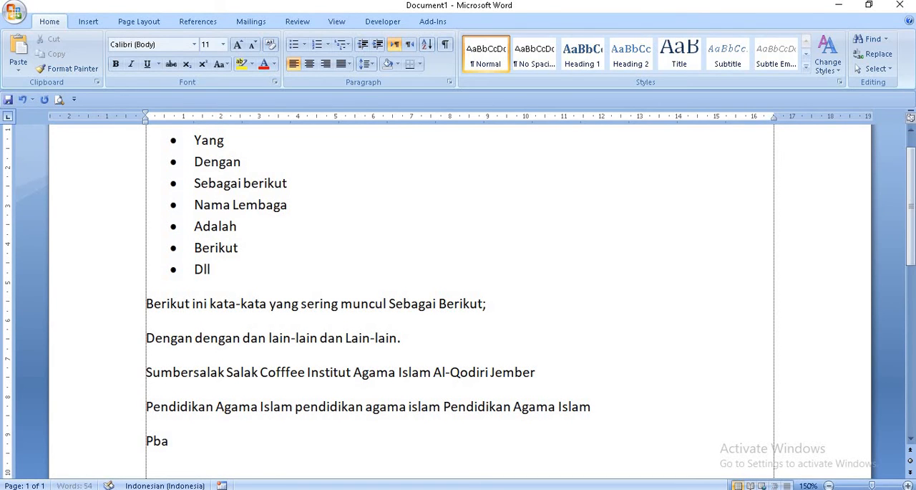
key(BackSpace)
key(BackSpace)
key(BackSpace)
key(BackSpace)
text(ps)
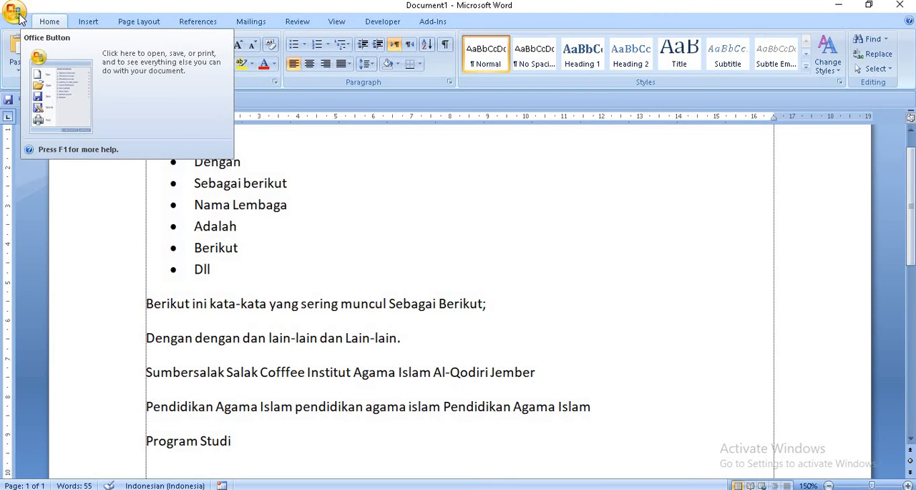
Step: Examine the list of existing AutoCorrect replacements from the symbols through the entry y, and close the options
click(21, 19)
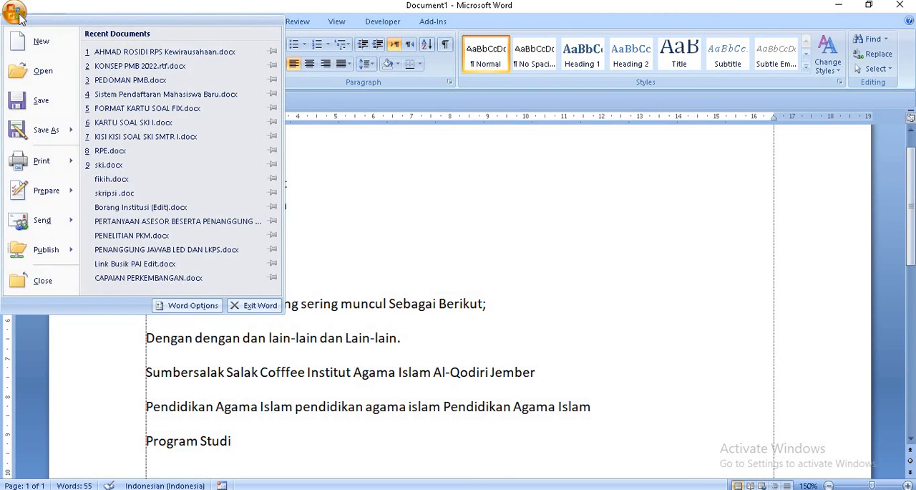
click(193, 308)
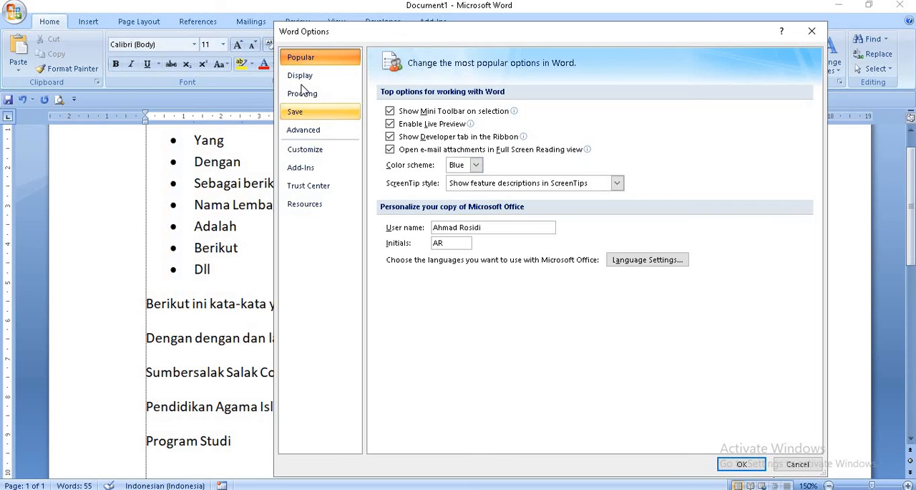
click(302, 98)
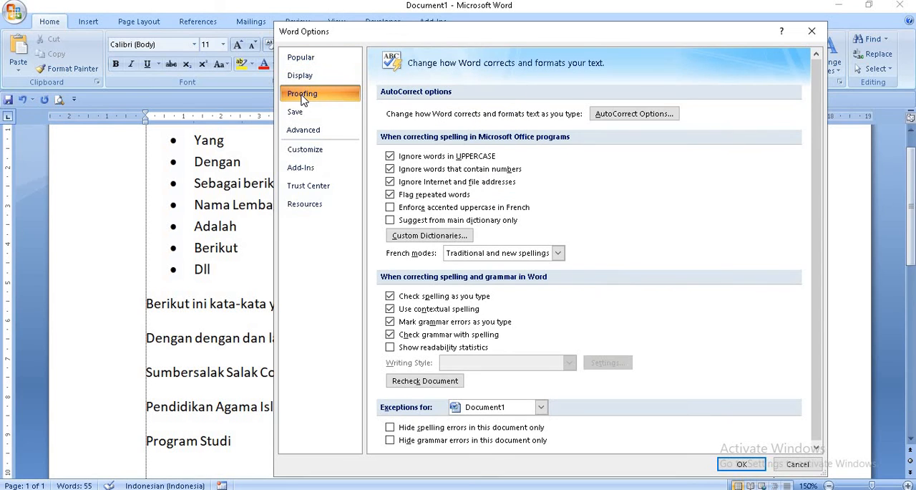
click(620, 117)
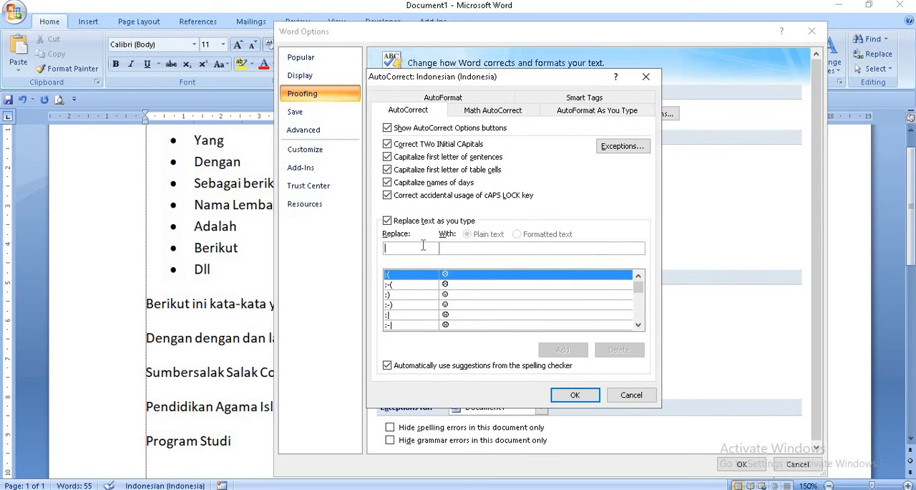
click(637, 325)
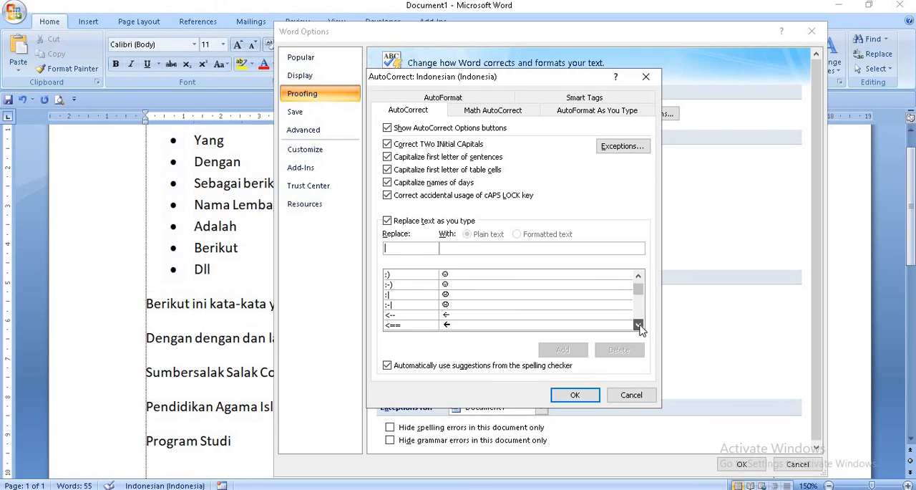
click(638, 325)
click(637, 325)
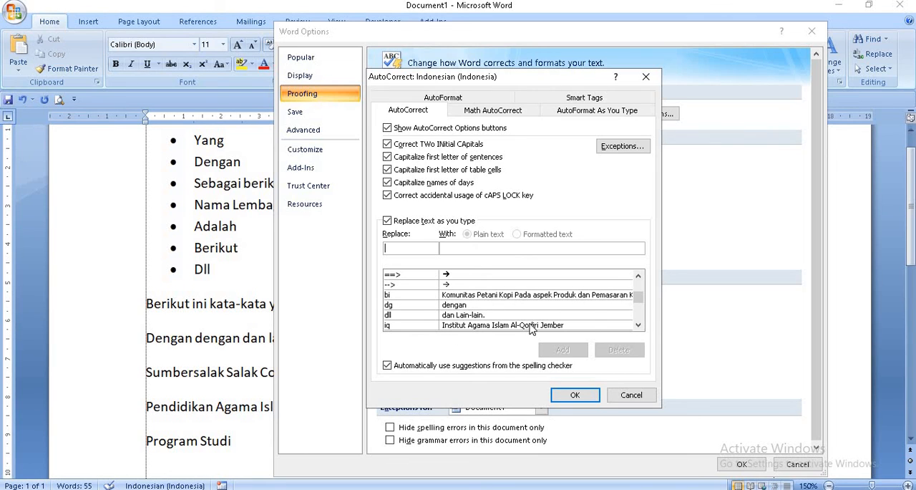
click(638, 325)
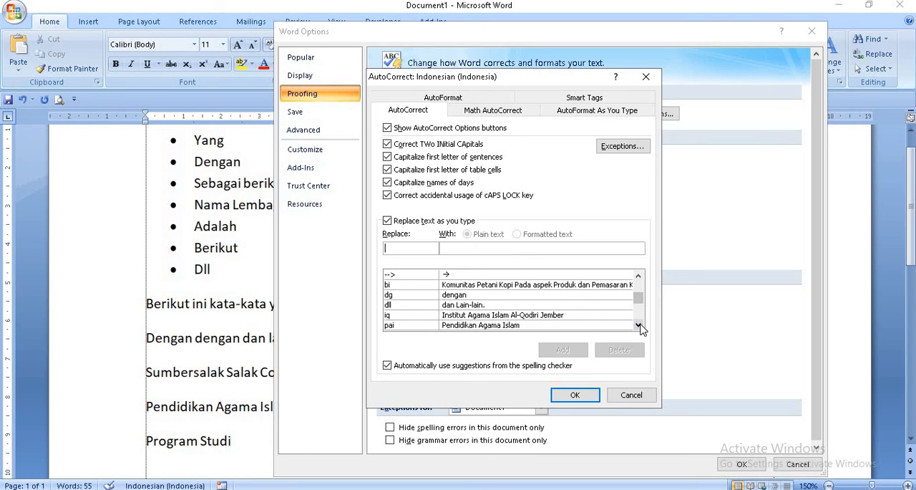
click(637, 325)
click(638, 325)
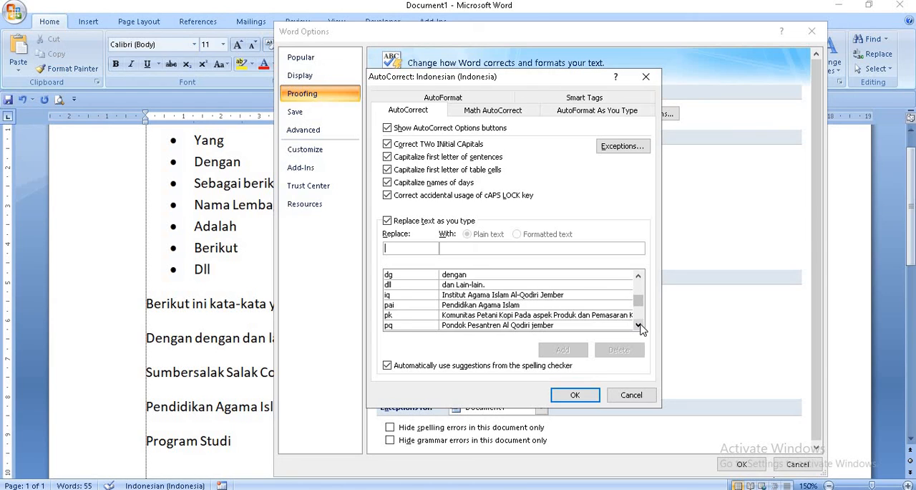
click(638, 325)
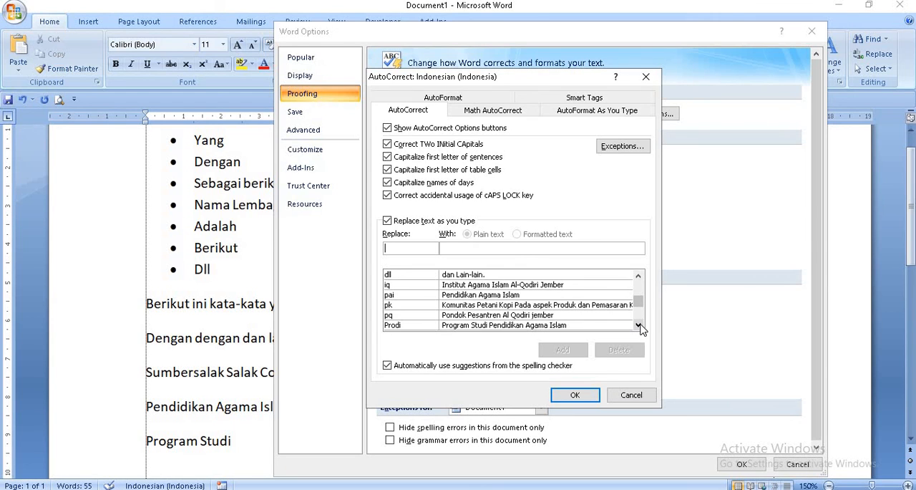
click(638, 325)
click(637, 324)
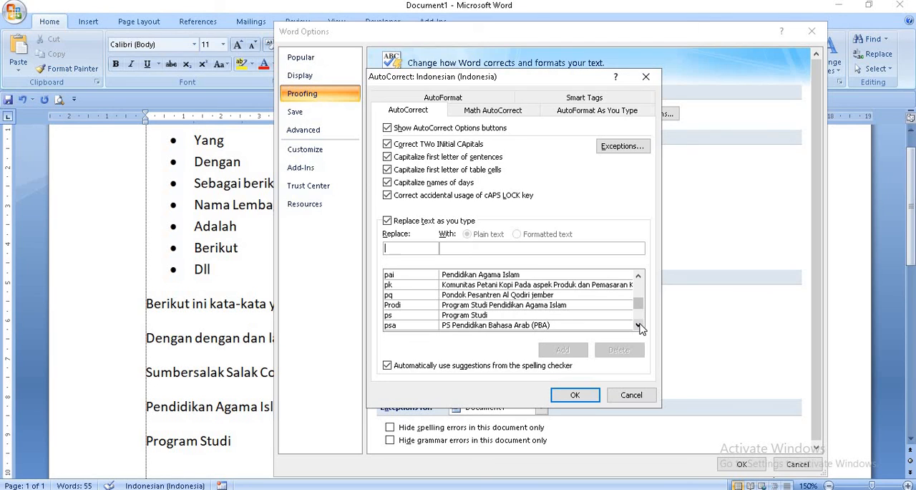
click(637, 325)
click(637, 325)
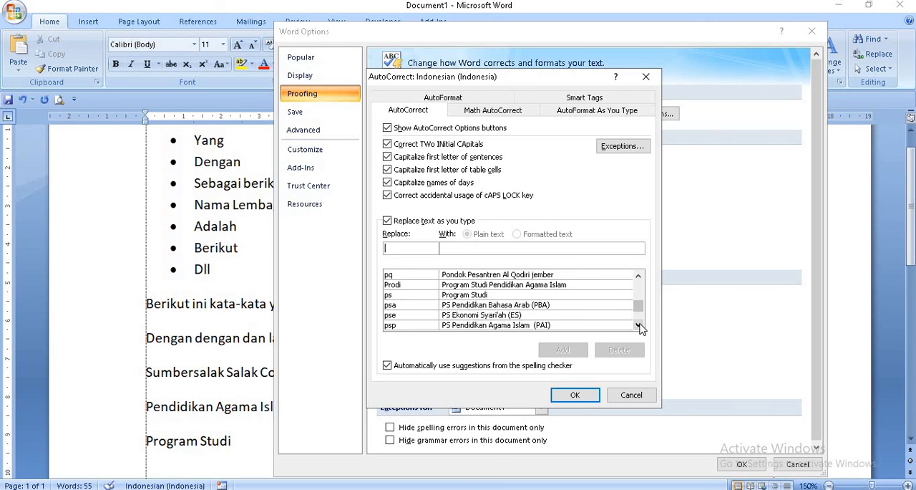
click(638, 325)
click(637, 325)
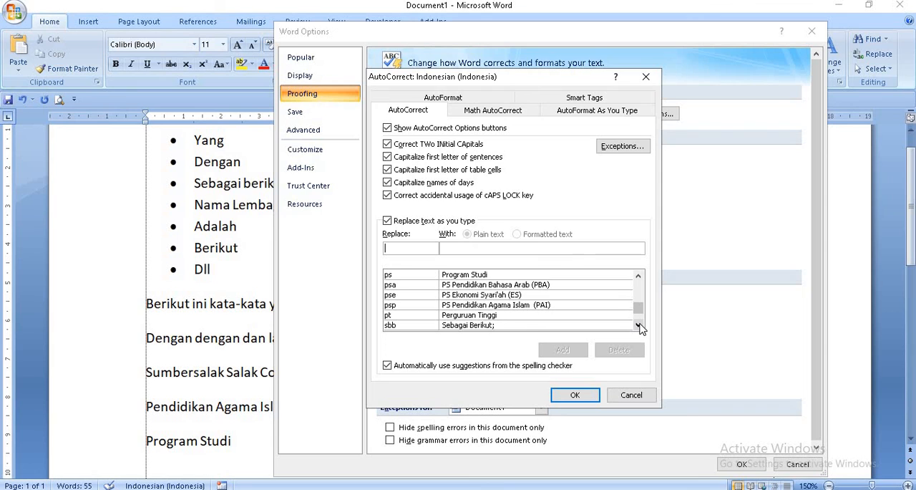
click(638, 325)
click(638, 324)
click(638, 325)
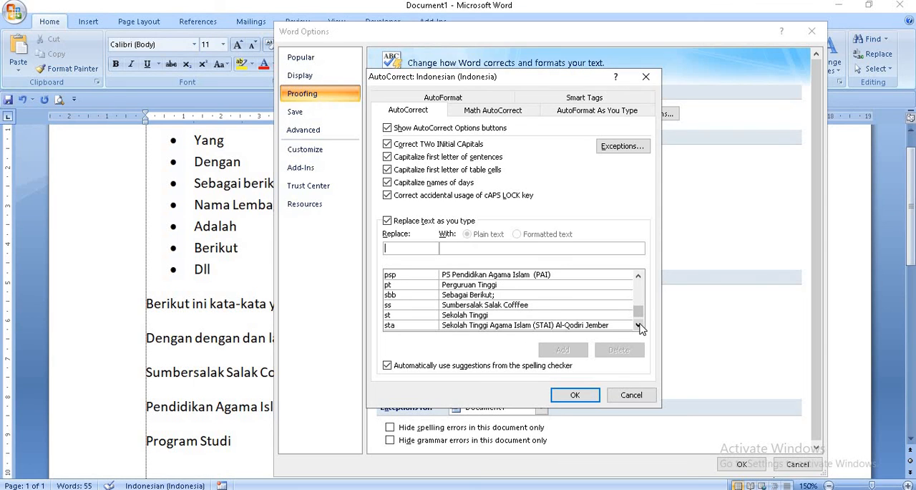
click(637, 325)
click(638, 325)
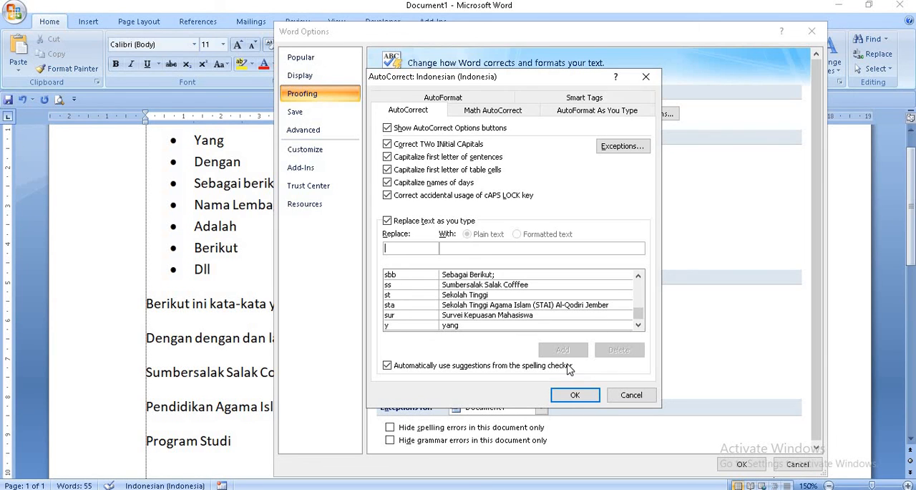
click(575, 394)
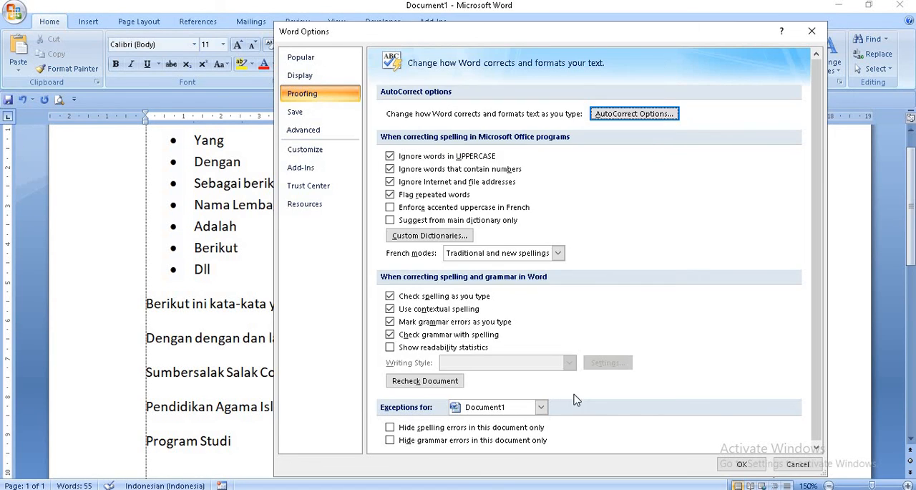
click(743, 463)
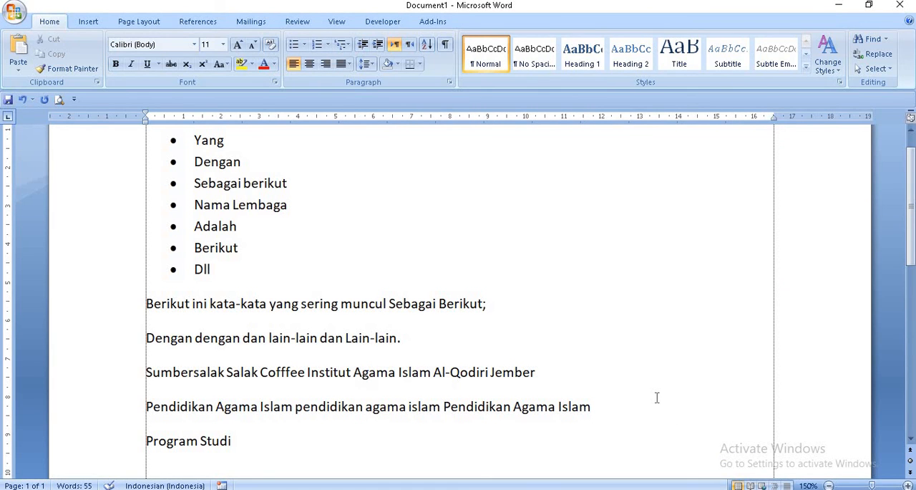